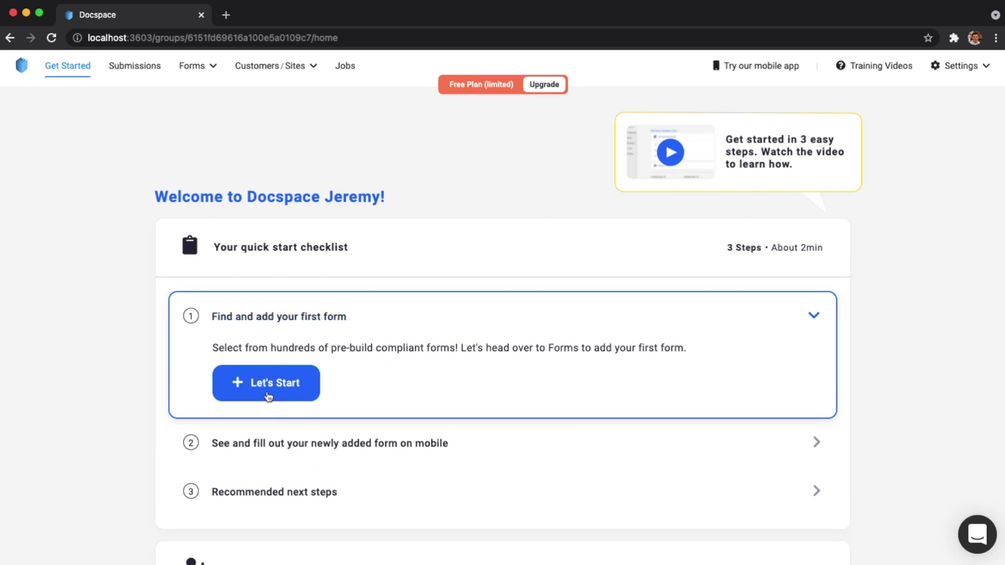
# Open the Form Library and show all forms in the Fire category.
pyautogui.click(196, 67)
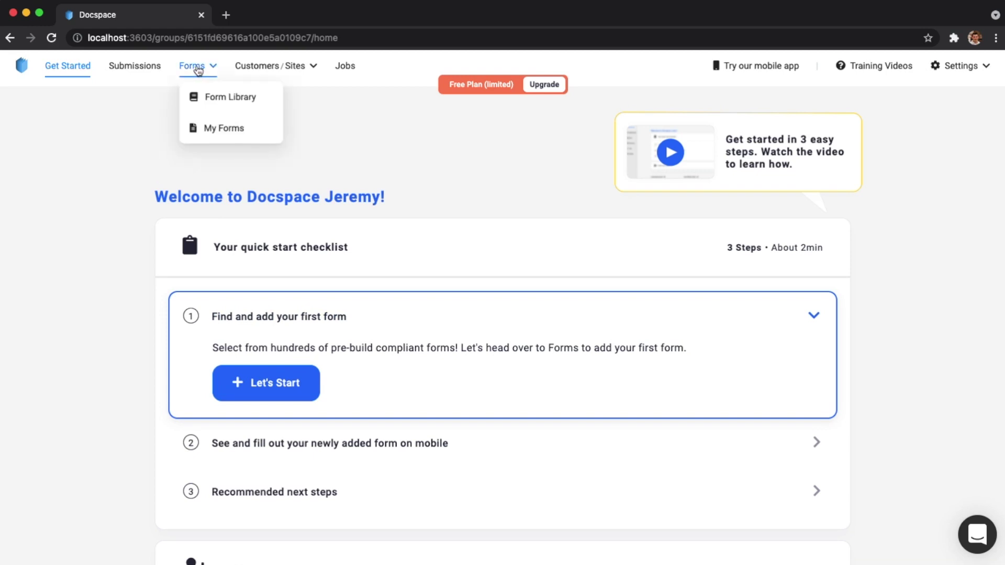
pyautogui.click(212, 100)
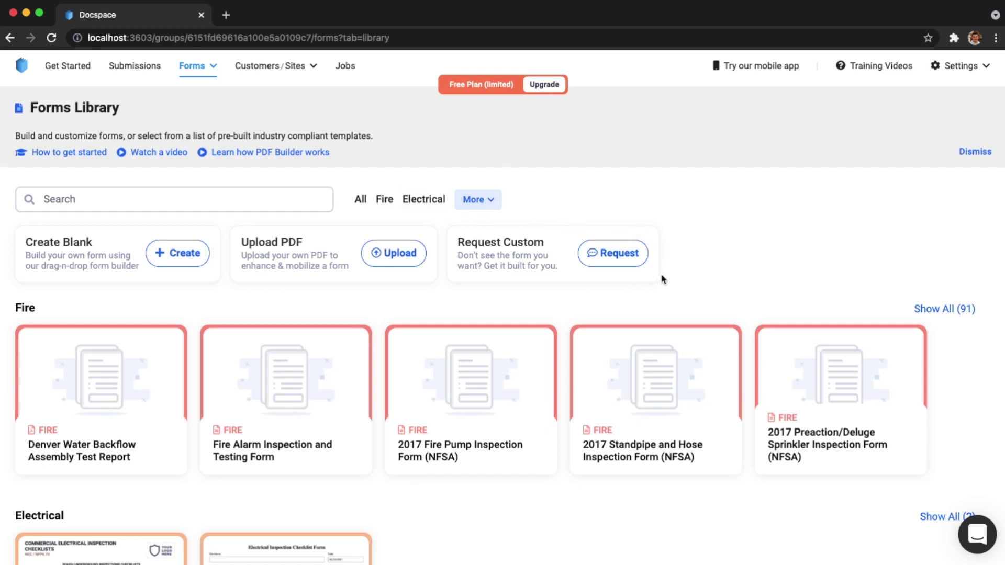
pyautogui.click(971, 321)
pyautogui.scroll(-6, 719, 393)
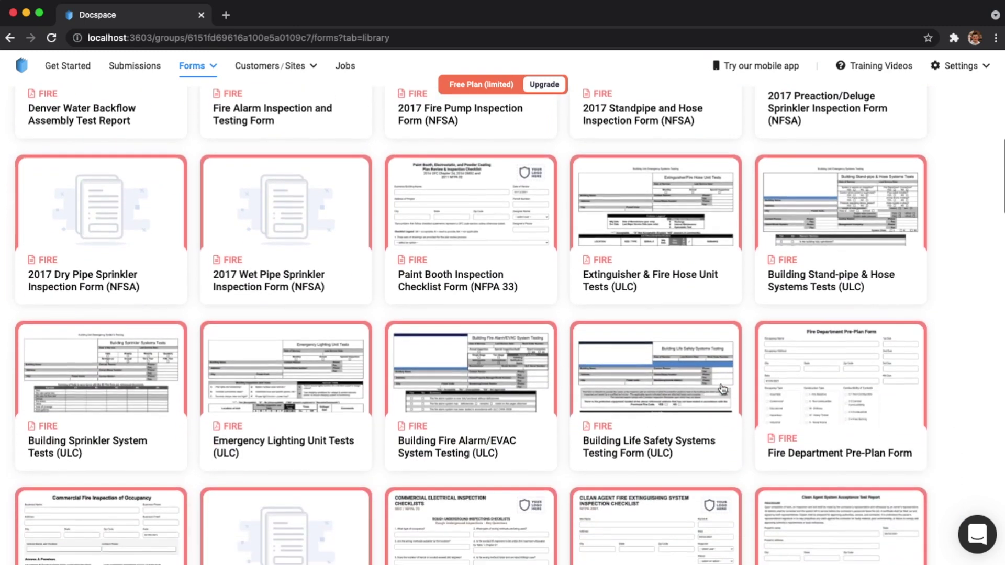
pyautogui.scroll(-2, 722, 389)
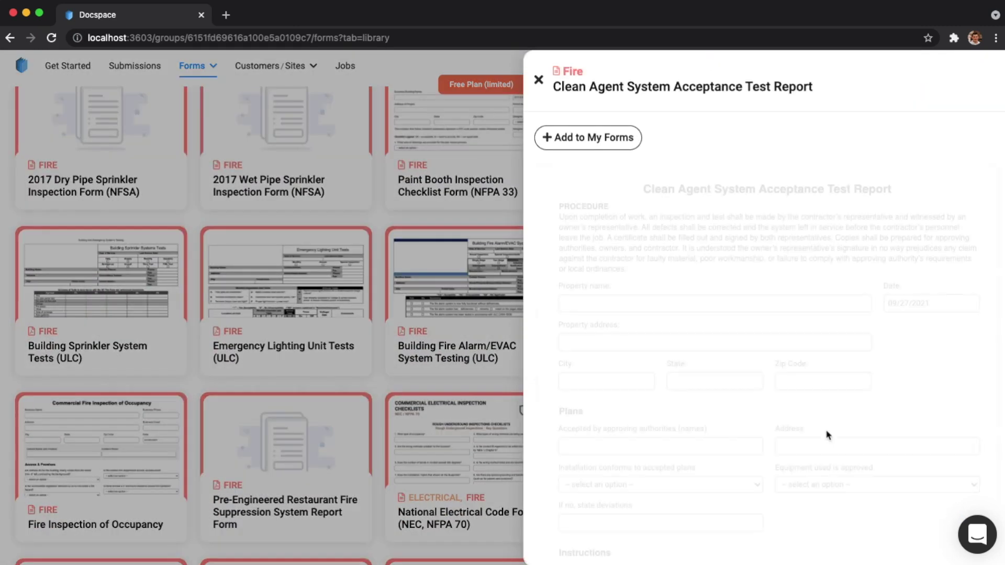
# Preview the Clean Agent System Acceptance Test Report template and add it to My Forms.
pyautogui.click(827, 435)
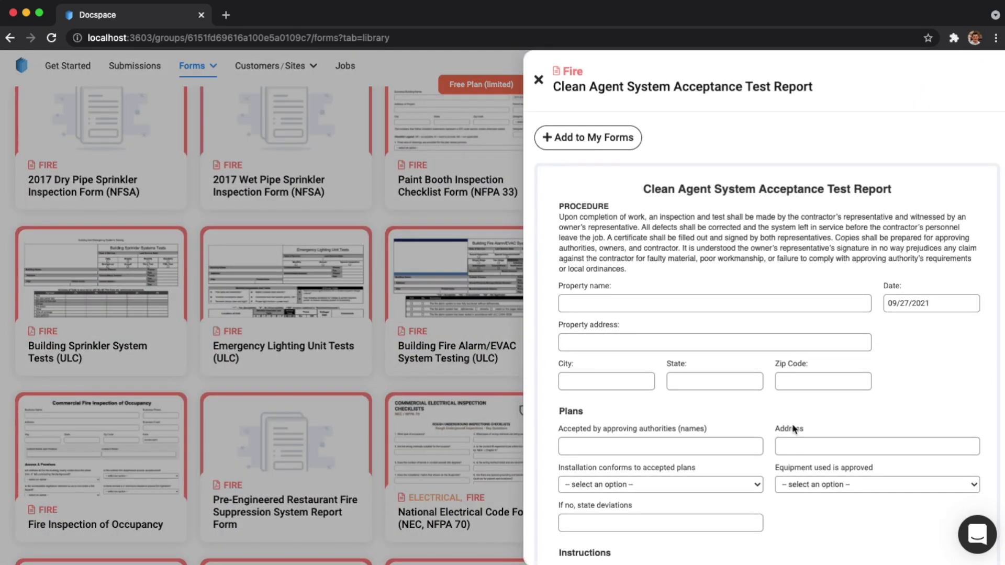
pyautogui.scroll(-9, 747, 323)
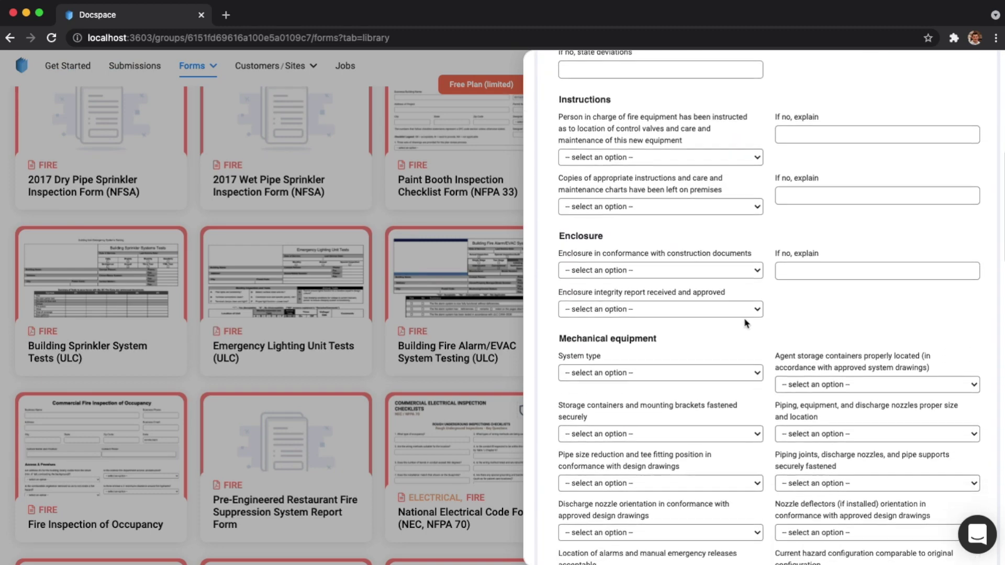
pyautogui.scroll(9, 746, 323)
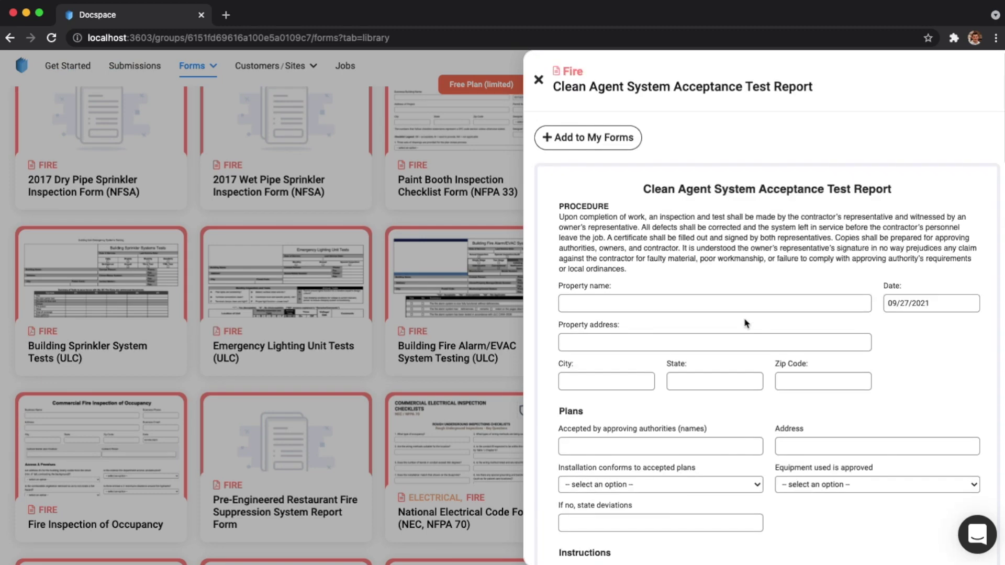
pyautogui.click(603, 143)
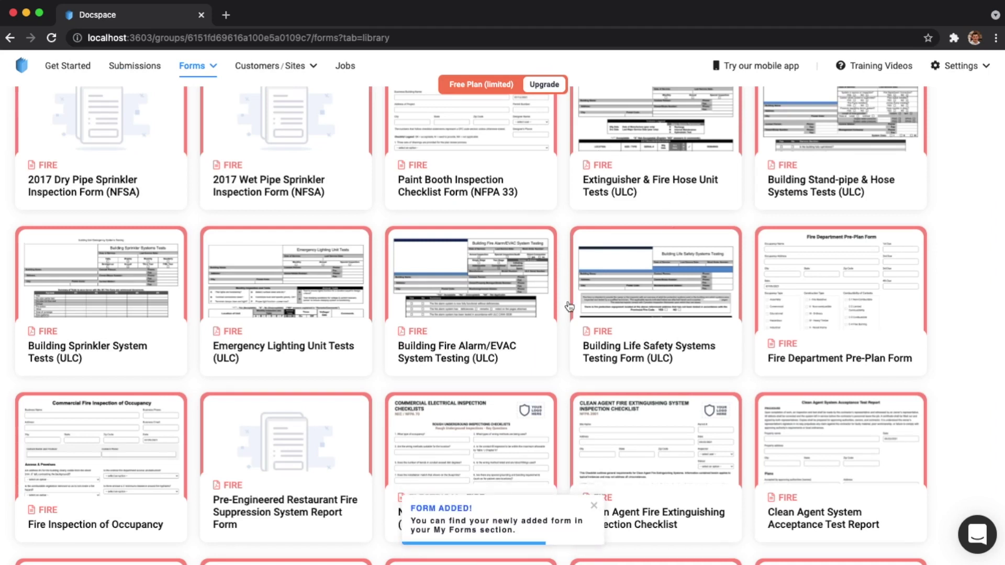
pyautogui.click(593, 506)
# Open the Clean Agent System Acceptance Test Report from My Forms for customizing.
pyautogui.scroll(10, 528, 416)
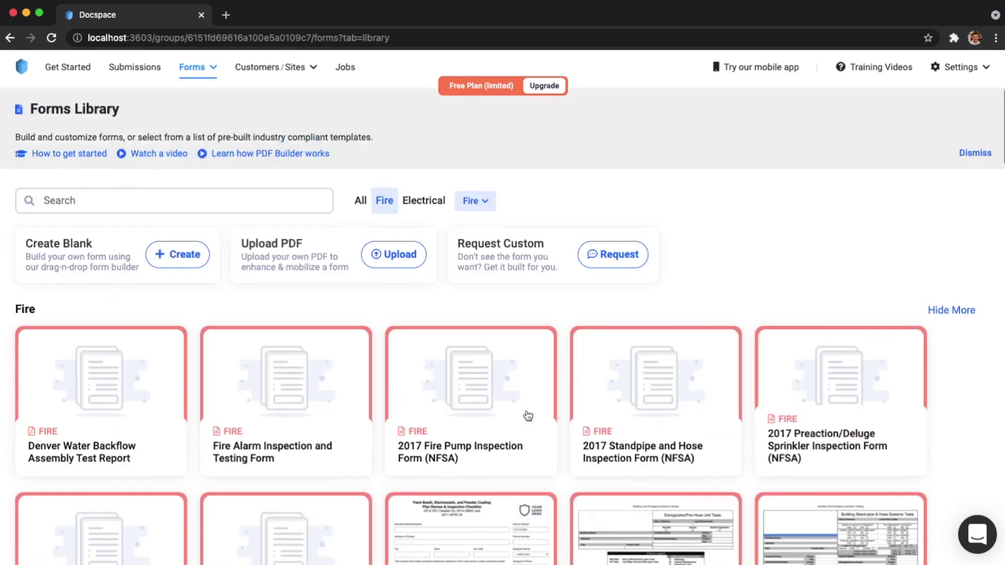
pyautogui.click(193, 67)
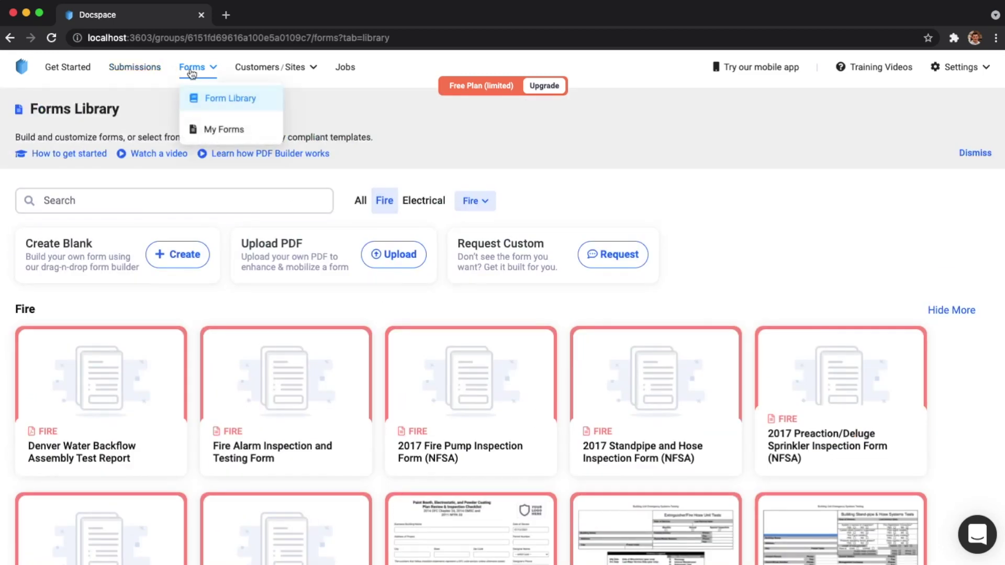
pyautogui.click(225, 131)
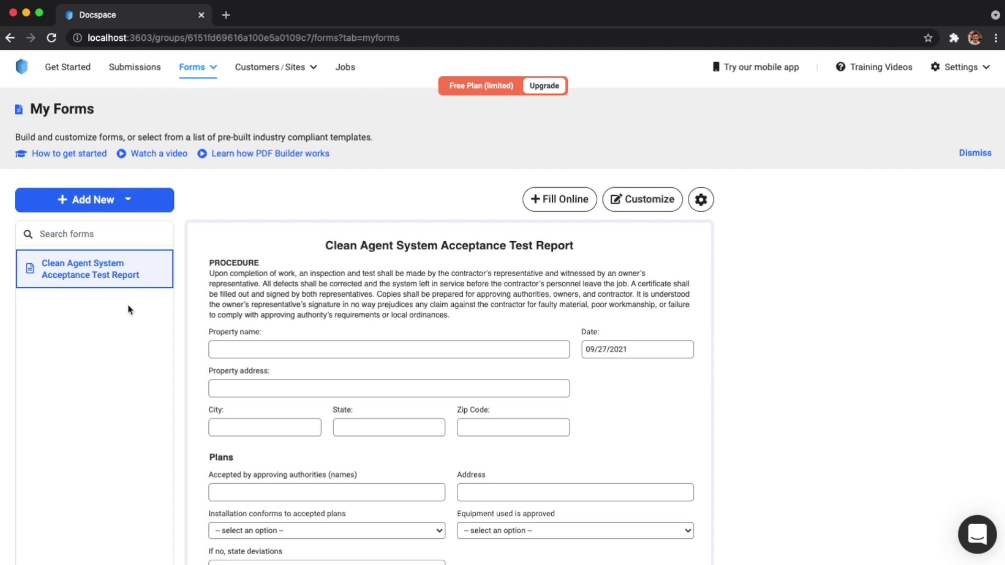
pyautogui.click(654, 207)
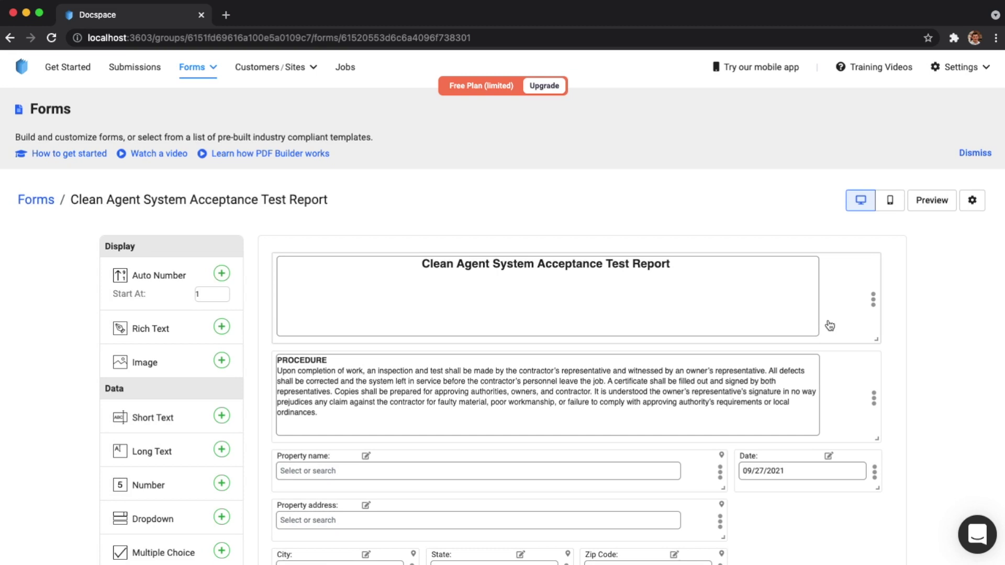
# Move the Date field to its own row above Property name, and add an image element to the form.
pyautogui.scroll(-4, 830, 326)
pyautogui.click(784, 342)
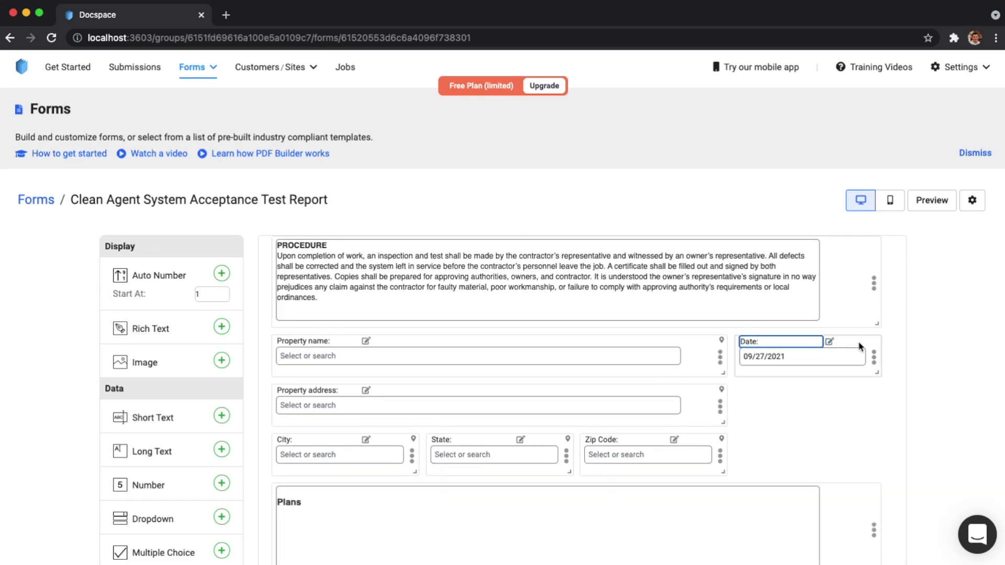
pyautogui.moveTo(873, 357); pyautogui.dragTo(876, 463)
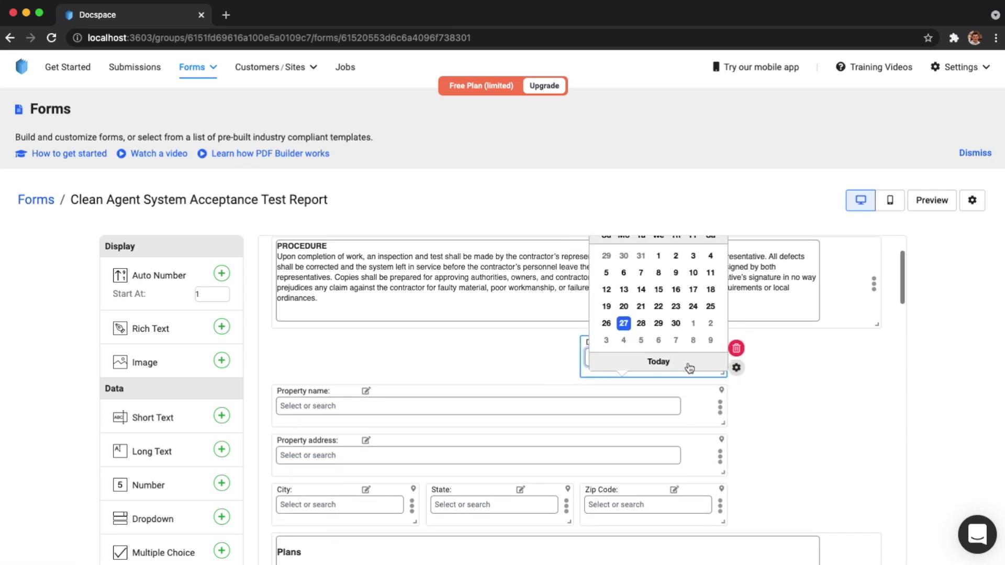
pyautogui.click(689, 368)
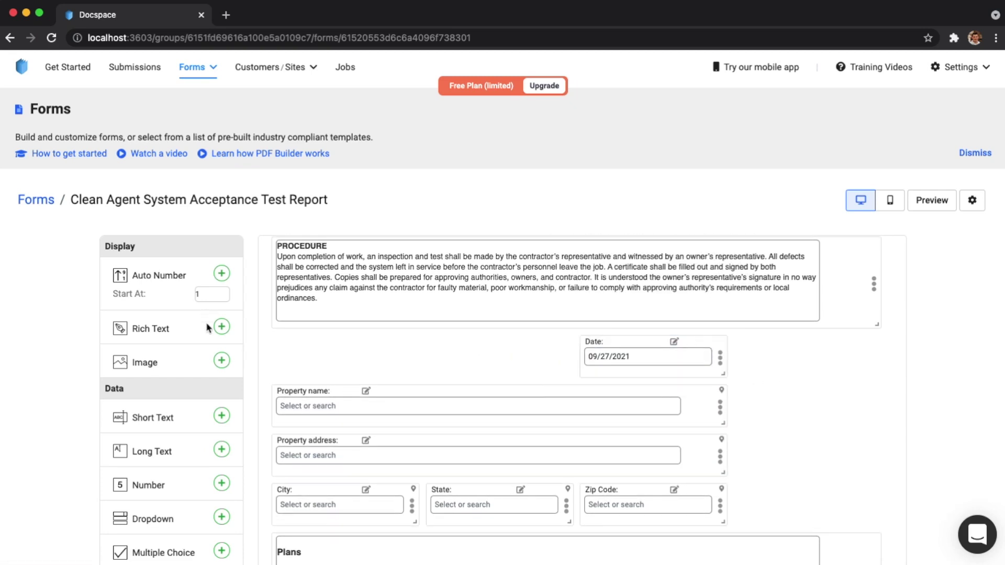
pyautogui.click(221, 360)
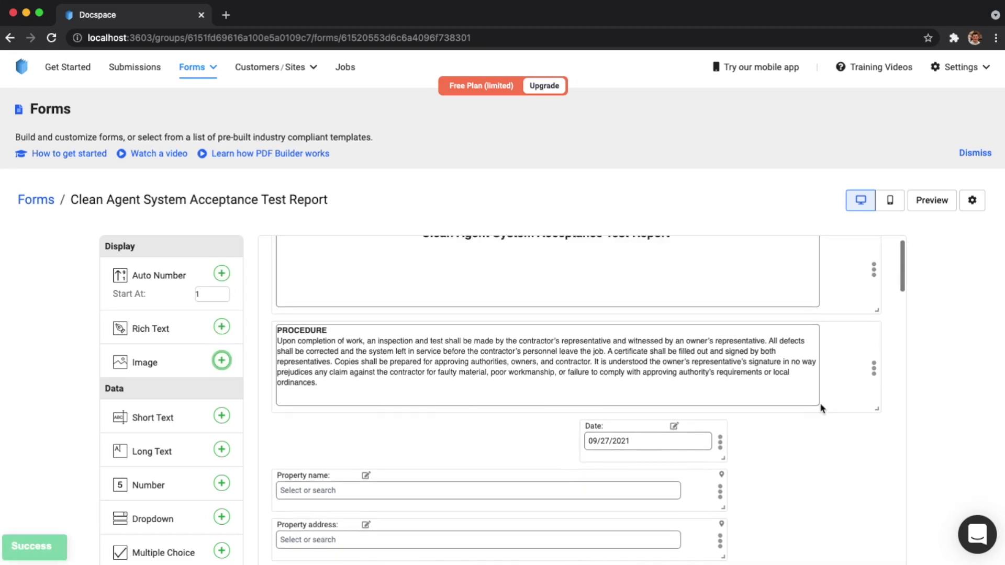
# Preview the customized form, close the preview, and view the form's mobile layout.
pyautogui.click(930, 201)
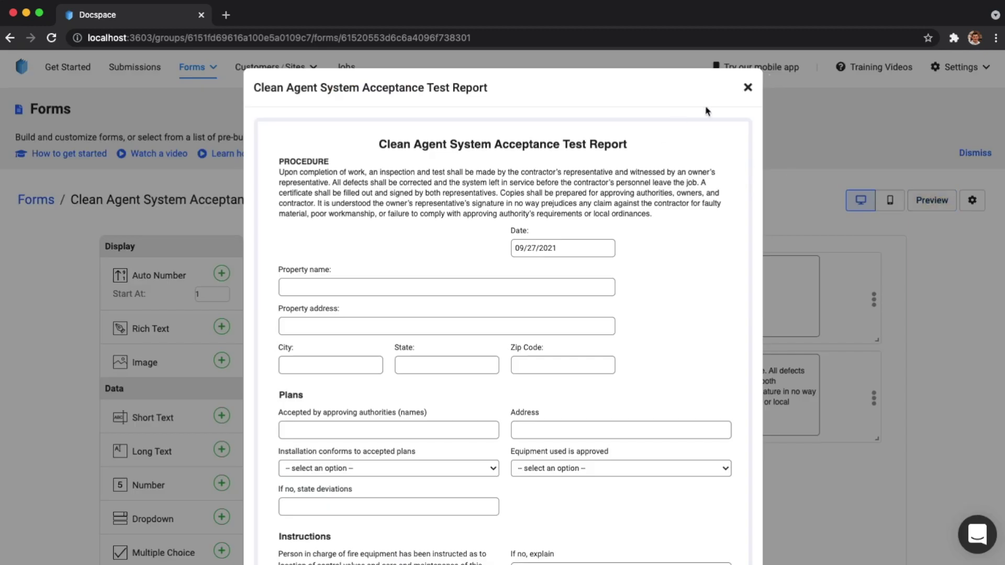
pyautogui.click(748, 88)
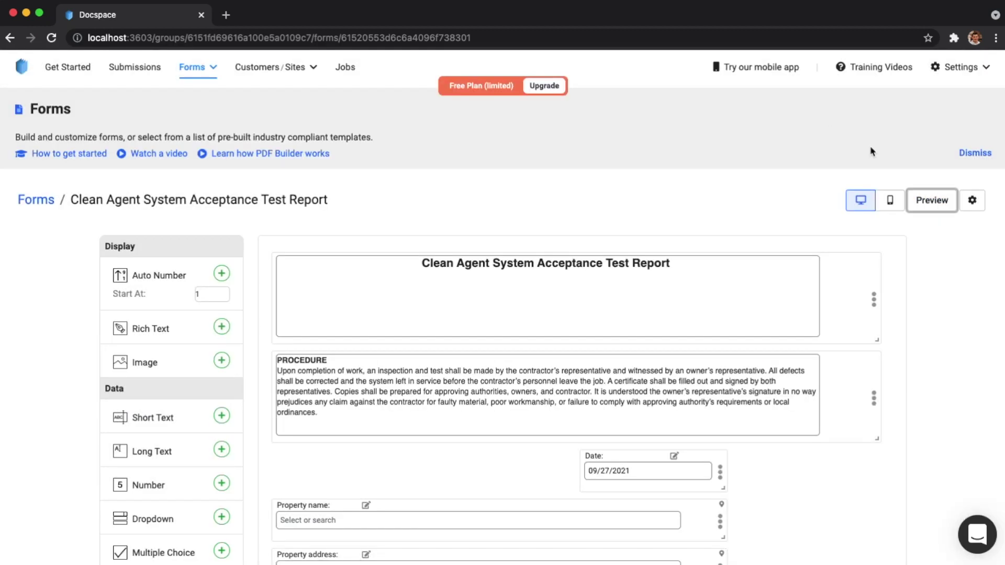
pyautogui.click(888, 202)
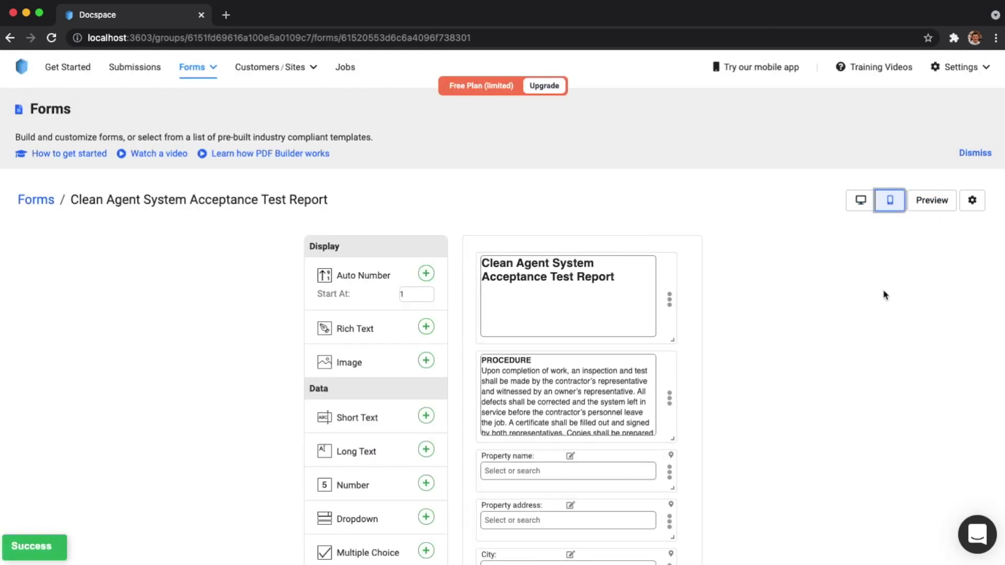
# Start an online submission of the Clean Agent System Acceptance Test Report from My Forms and look through its fields.
pyautogui.click(193, 69)
pyautogui.click(225, 129)
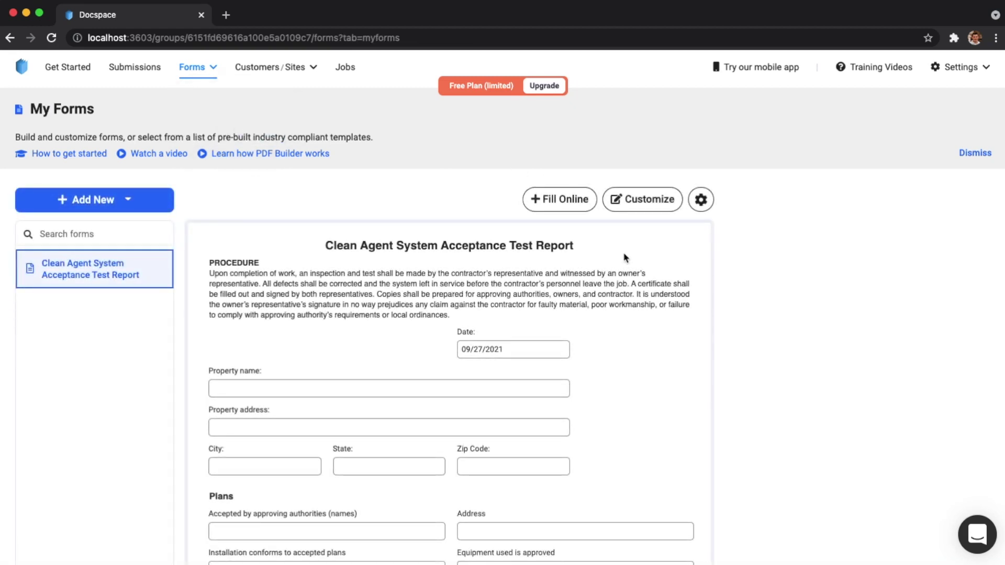
pyautogui.click(570, 210)
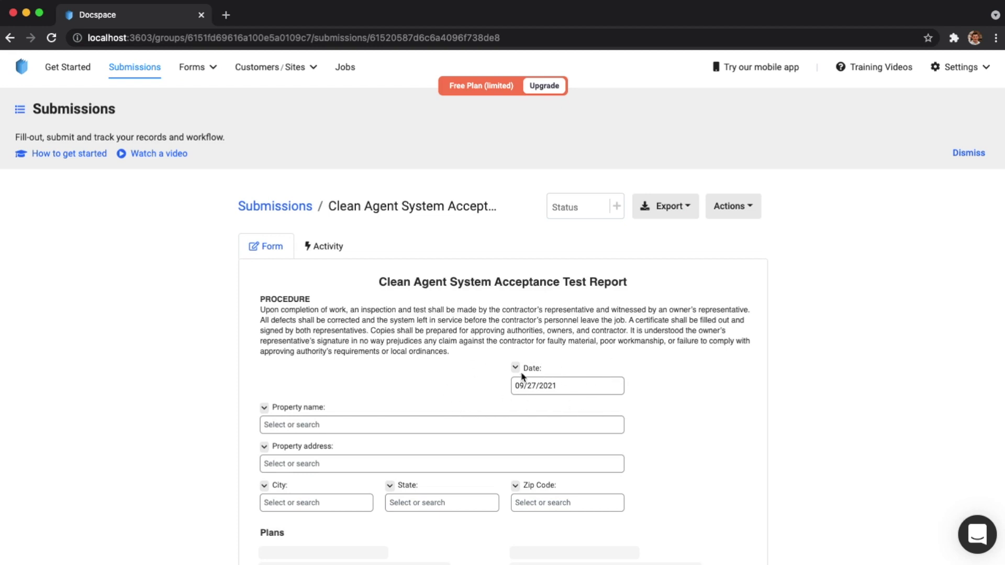
pyautogui.scroll(-2, 648, 401)
pyautogui.scroll(2, 648, 400)
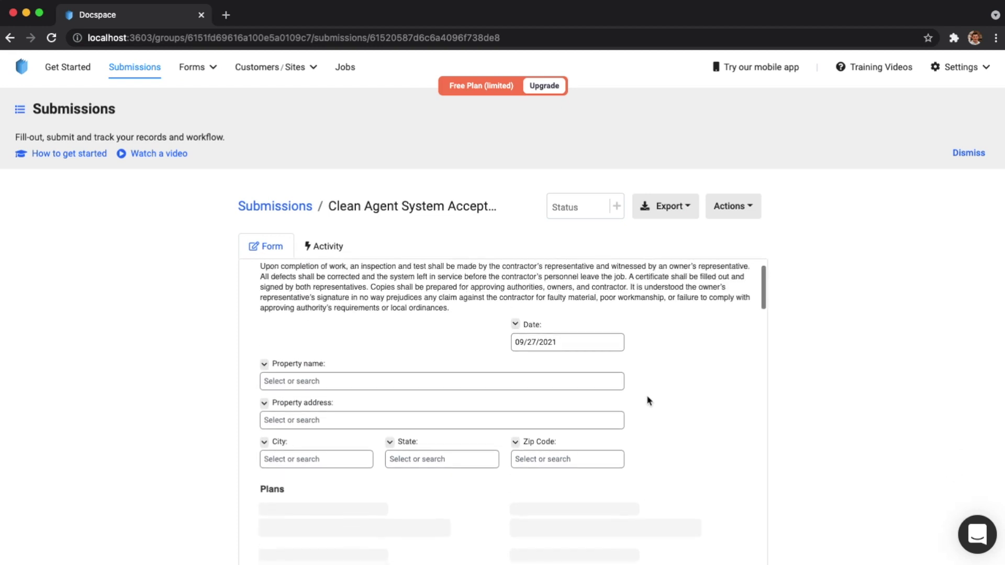
# Examine the submission's export options and the email form dialog, and close the dialog without sending.
pyautogui.click(672, 206)
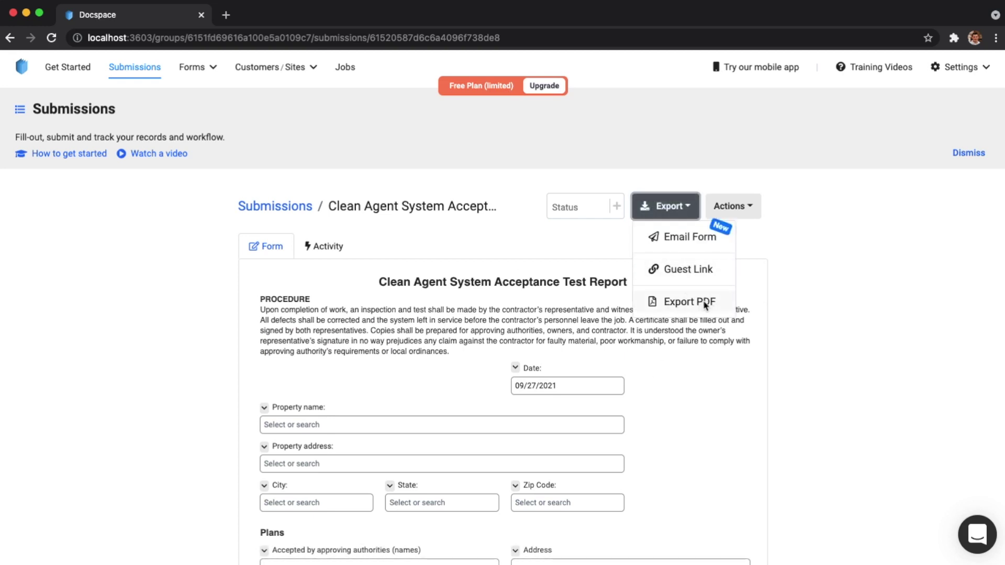
pyautogui.click(706, 240)
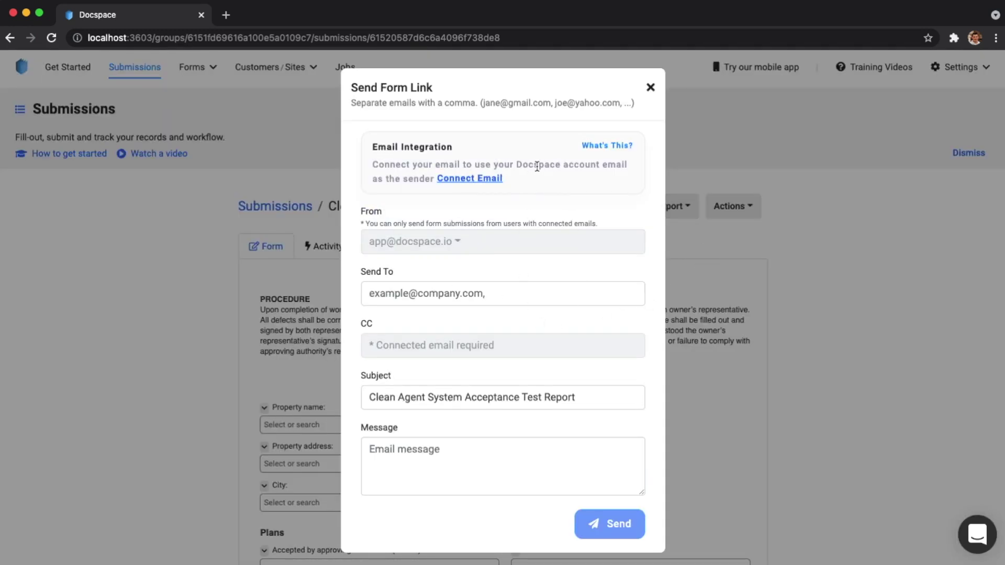
pyautogui.click(650, 88)
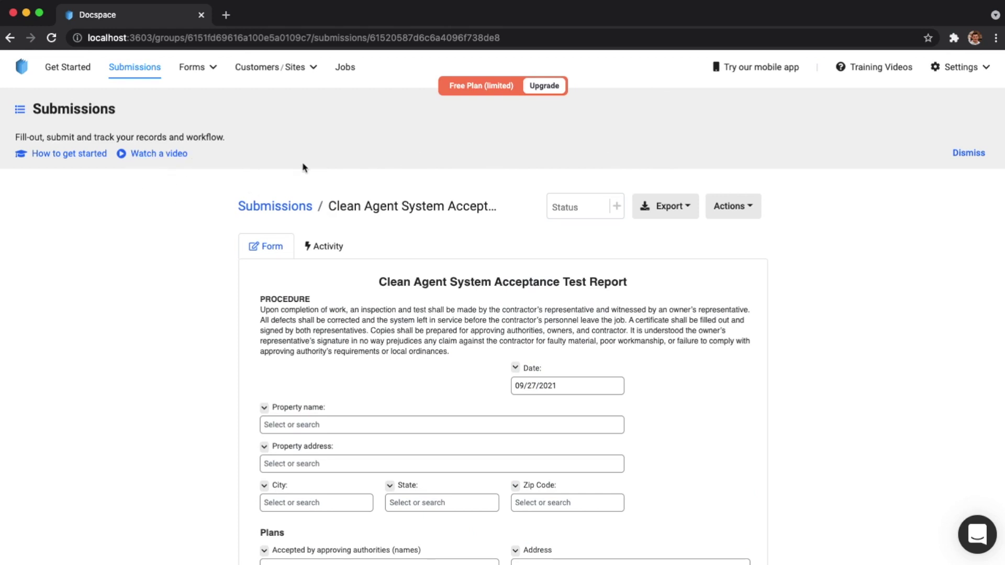
# Send the mobile app link to the account's e-mail from the "See and fill out your newly added form on mobile" checklist item.
pyautogui.click(72, 76)
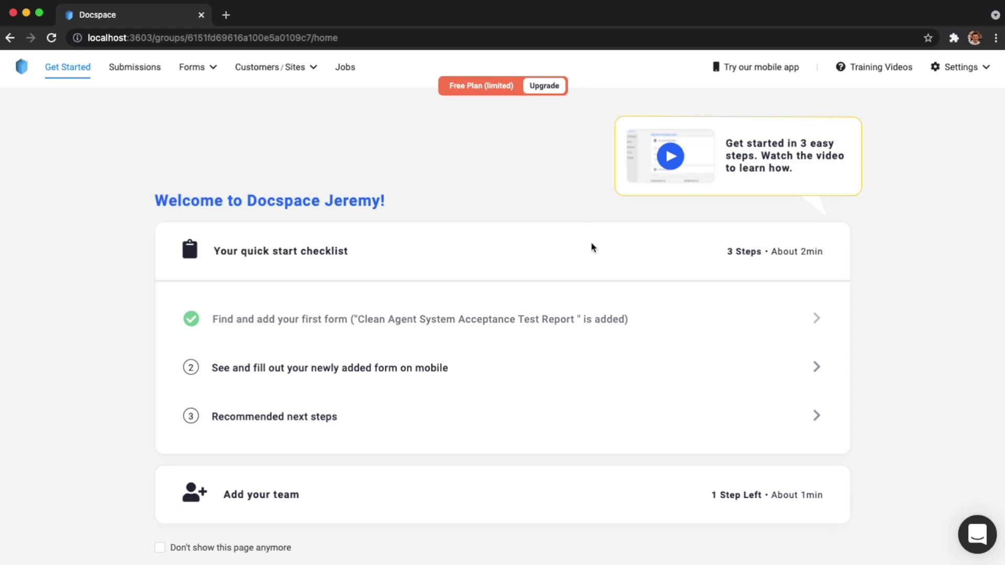
pyautogui.click(516, 370)
pyautogui.scroll(-3, 576, 424)
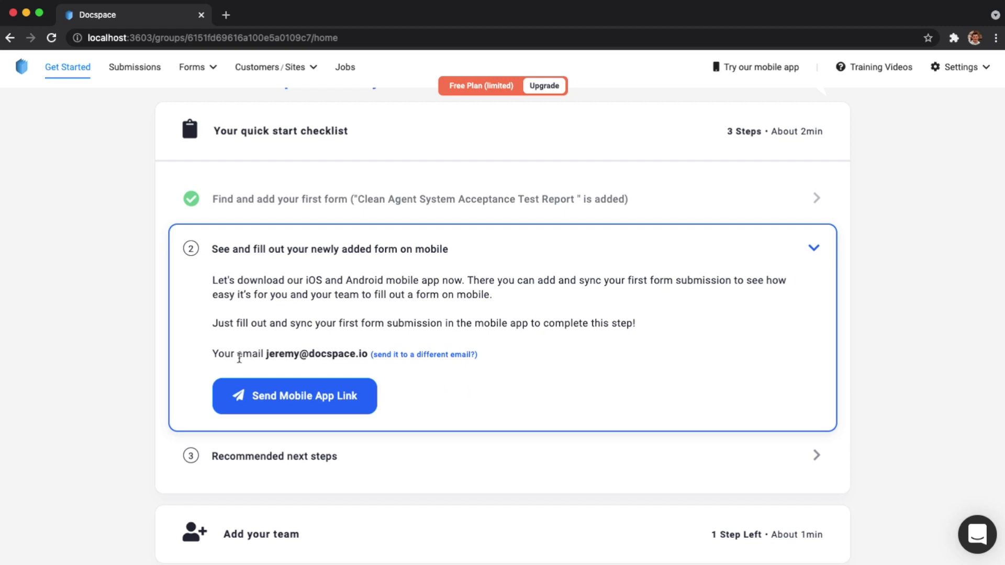
pyautogui.click(360, 409)
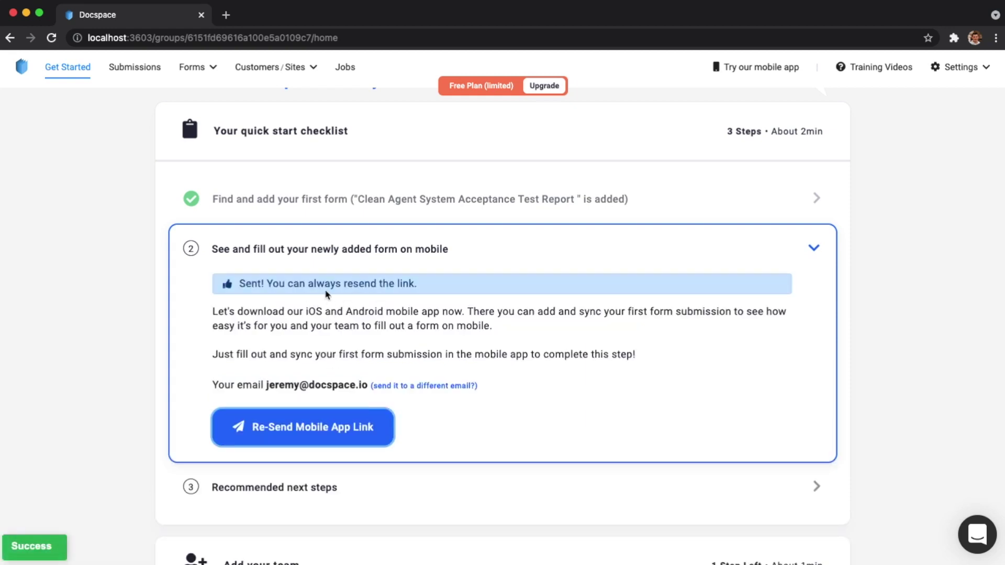
pyautogui.scroll(-2, 486, 400)
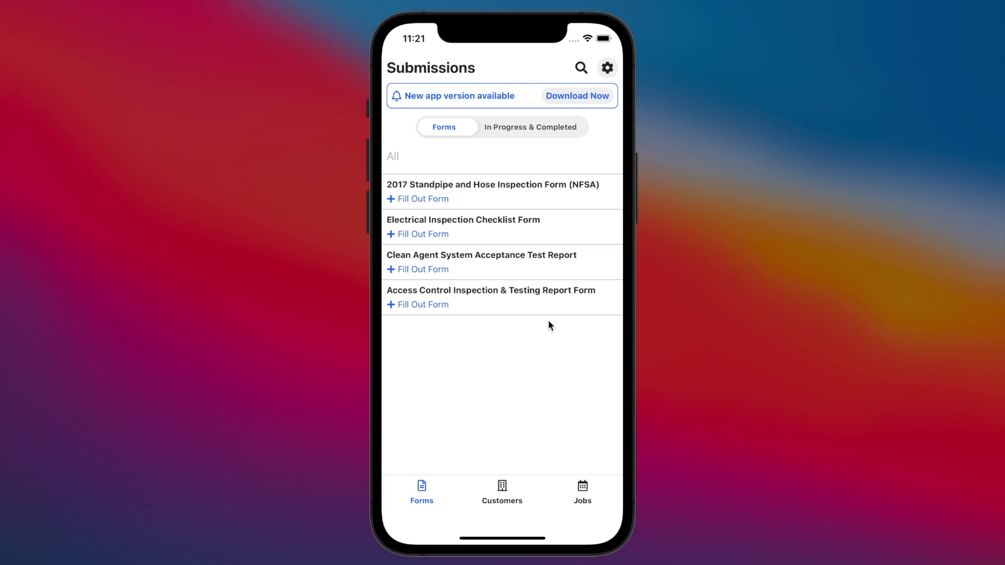
# In the Docspace mobile app, start filling out the Clean Agent System Acceptance Test Report and set Property name to Test Site.
pyautogui.click(425, 269)
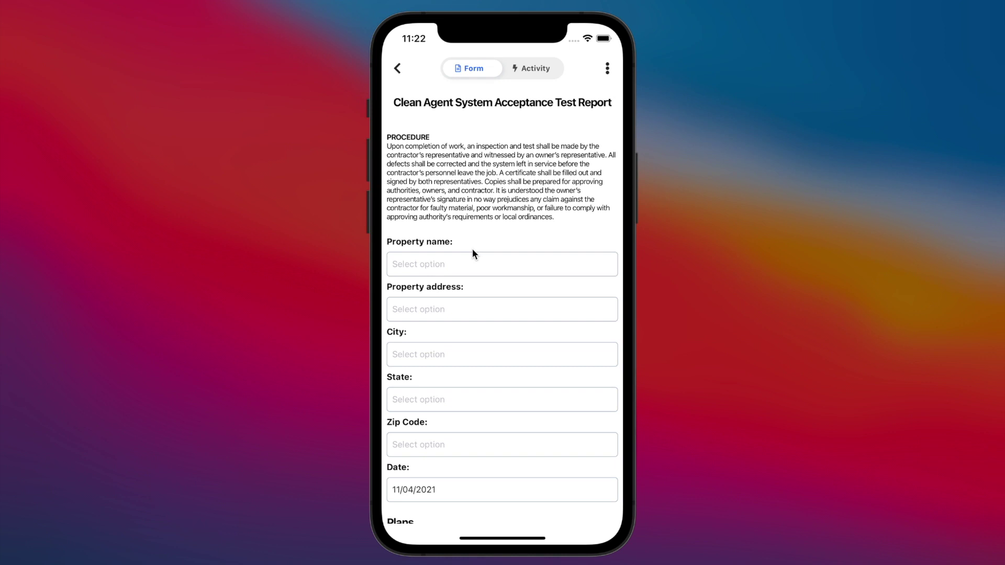
pyautogui.click(450, 268)
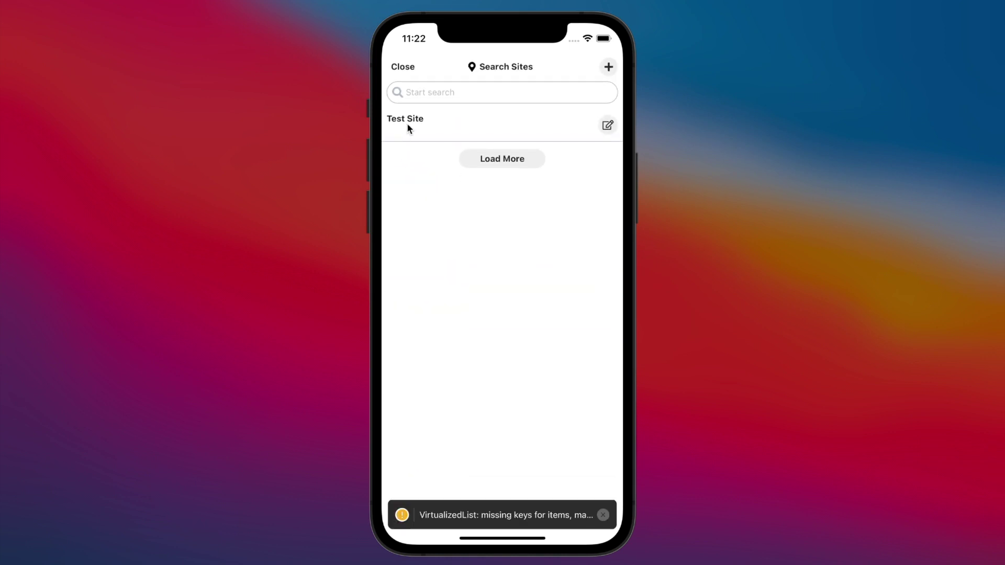
pyautogui.click(409, 124)
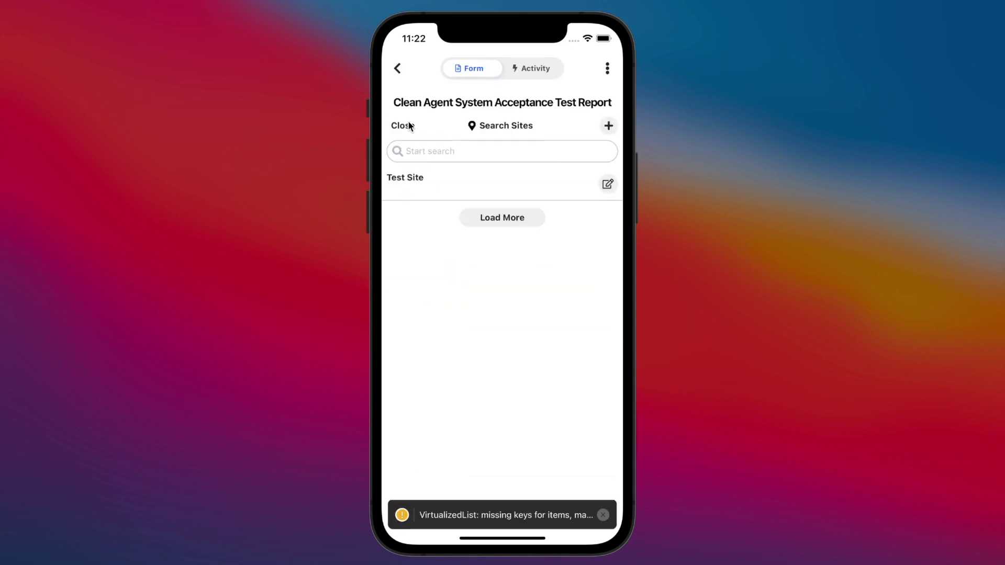
pyautogui.click(602, 514)
# Enter the approving authority's name in the form's Plans section and return to the beginning of the form.
pyautogui.scroll(-7, 482, 330)
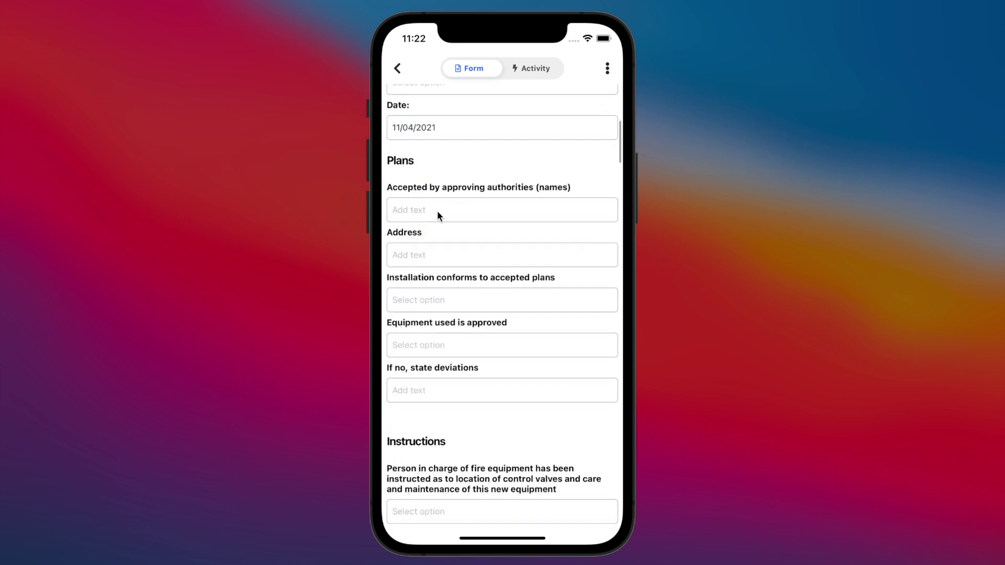
pyautogui.click(440, 207)
pyautogui.write('John Doe')
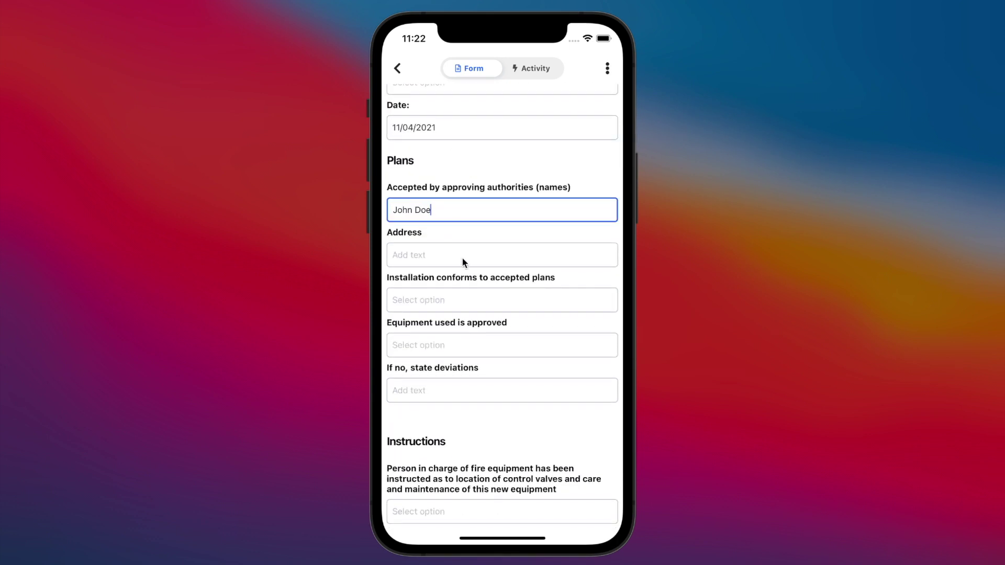
pyautogui.click(461, 257)
pyautogui.scroll(3, 485, 507)
pyautogui.scroll(4, 497, 492)
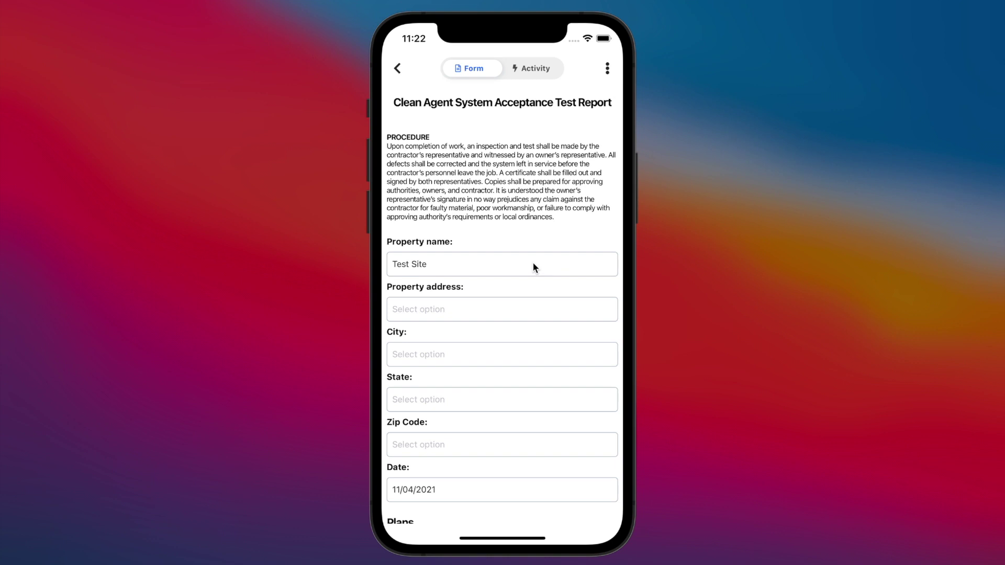
# Add the private comment "Great job on this one, testing" to the test report's activity and save it.
pyautogui.click(528, 71)
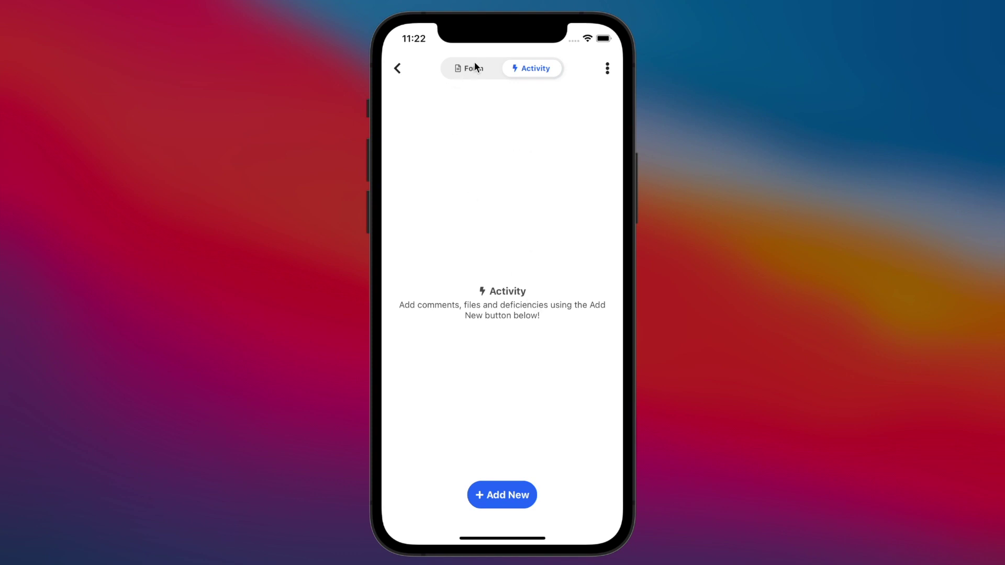
pyautogui.click(516, 499)
pyautogui.click(503, 293)
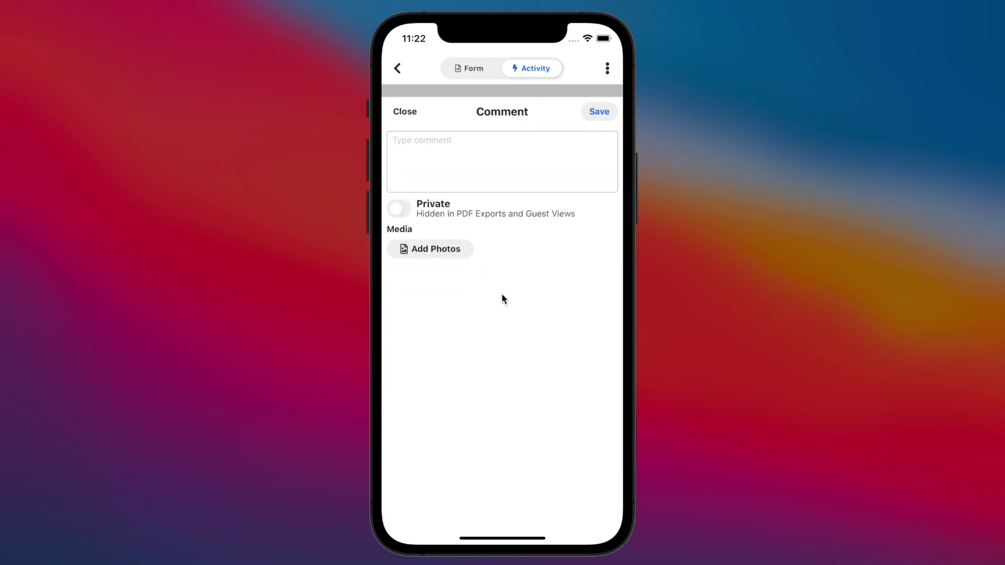
pyautogui.click(455, 102)
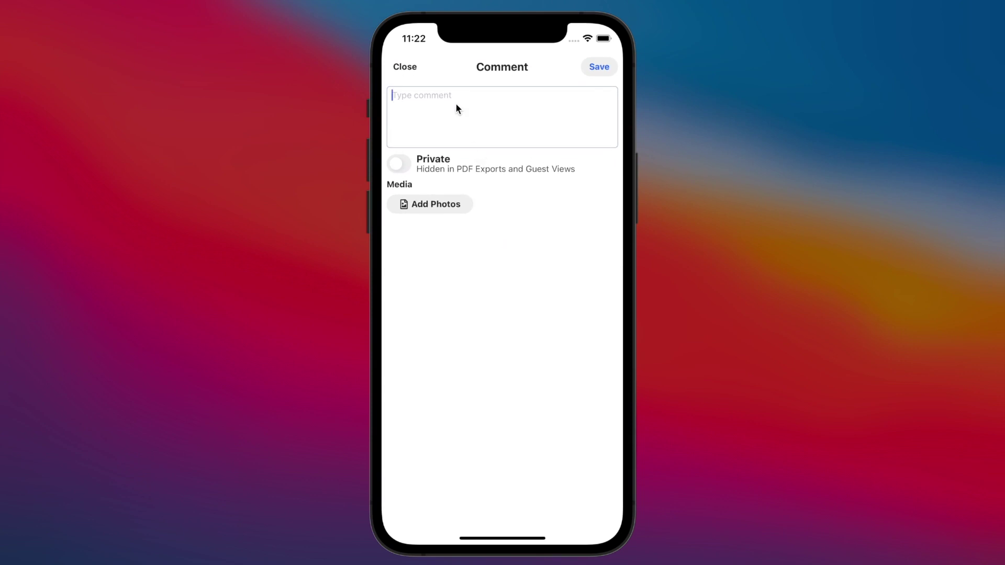
pyautogui.write('Great job on this one, testing')
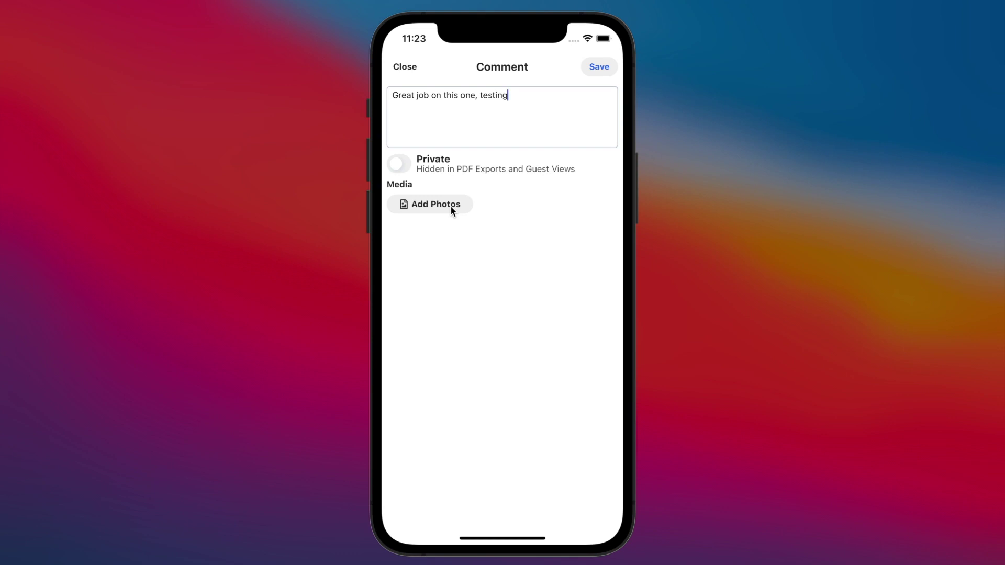
pyautogui.click(600, 67)
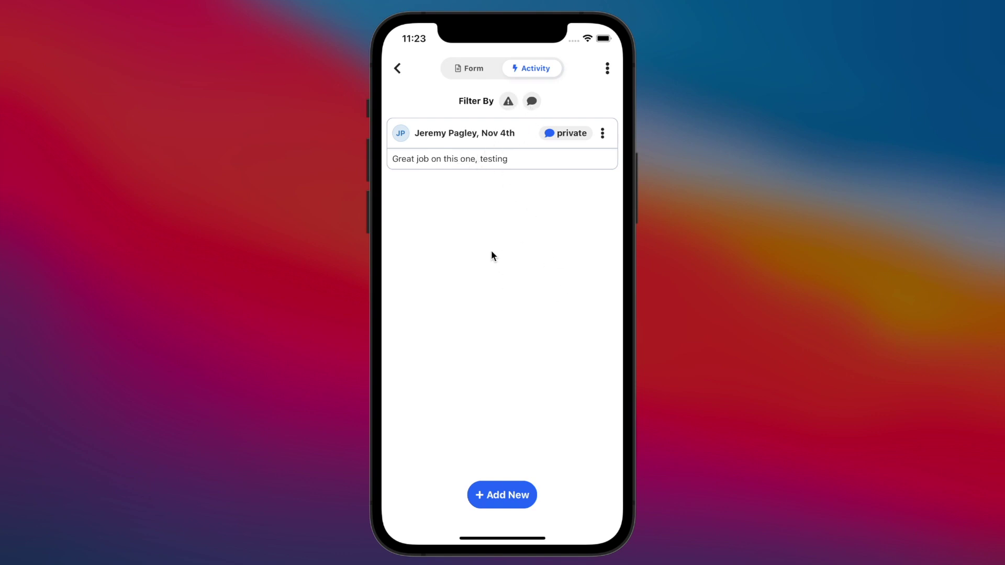
# Leave the report, sync all pending changes from the in-progress submissions, and return to the submissions list.
pyautogui.click(397, 69)
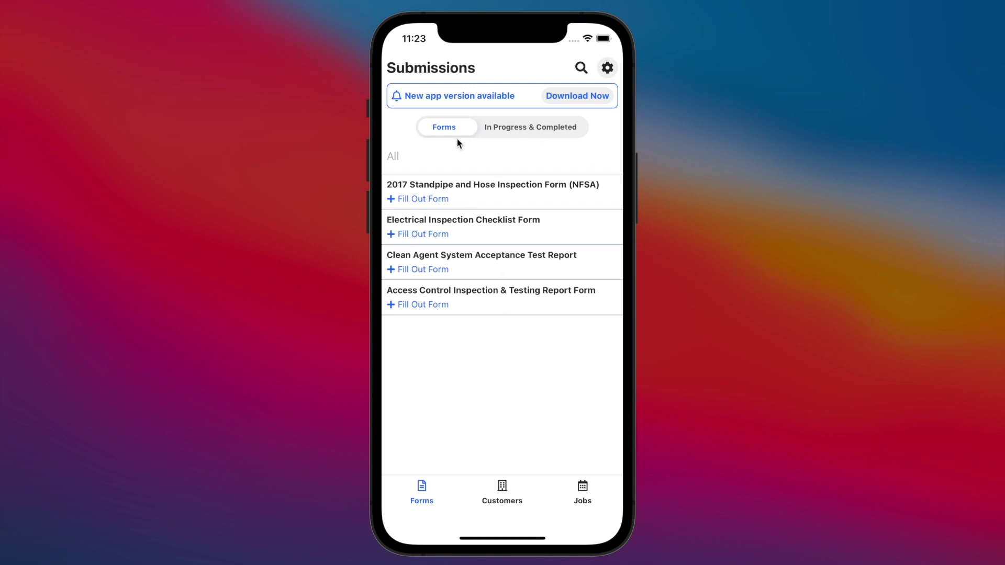
pyautogui.click(511, 127)
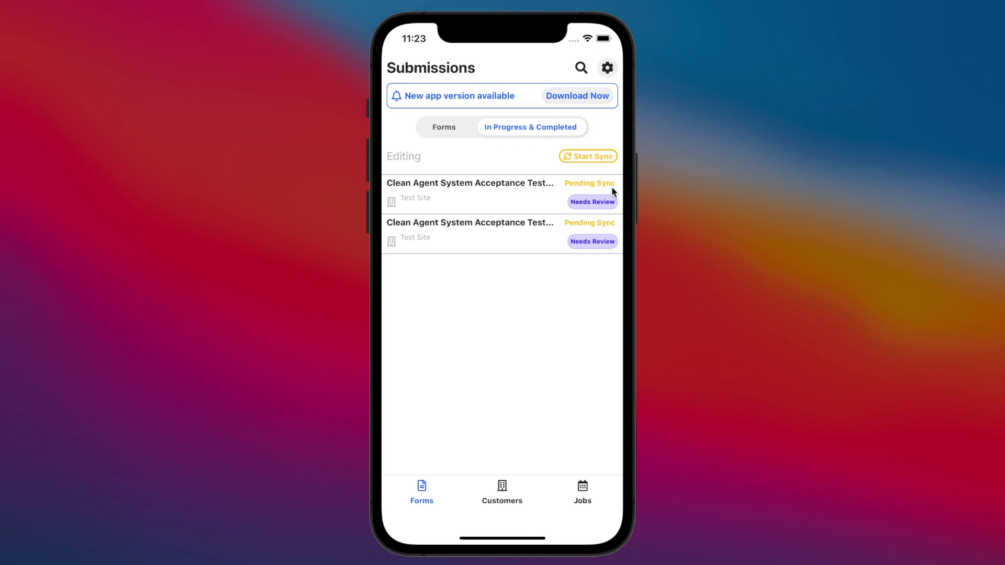
pyautogui.click(591, 158)
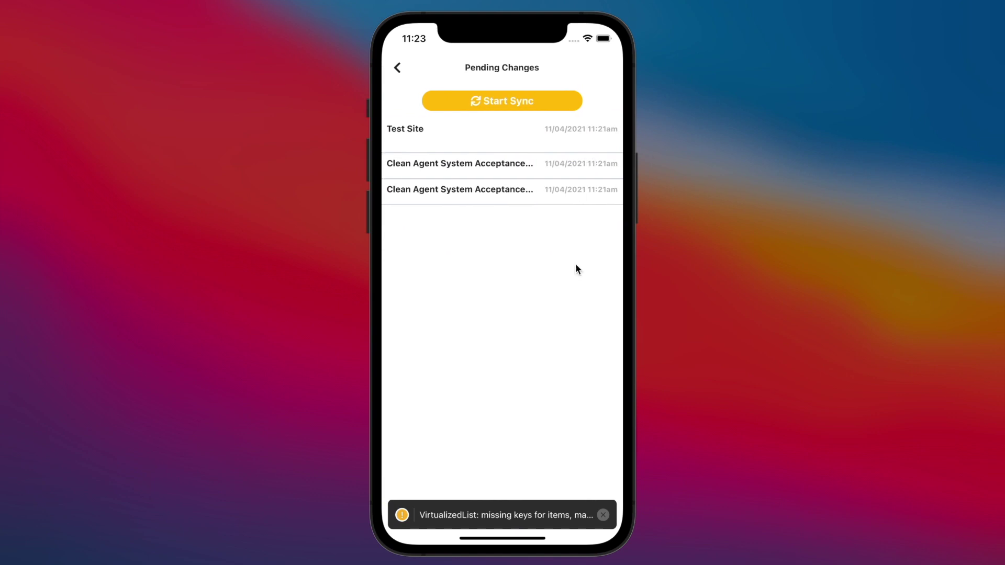
pyautogui.click(603, 515)
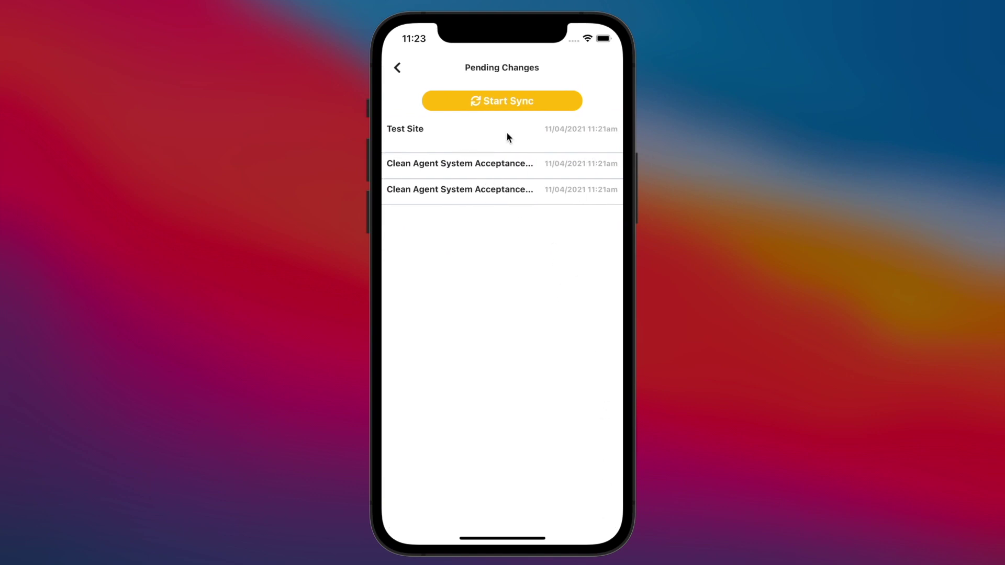
pyautogui.click(507, 100)
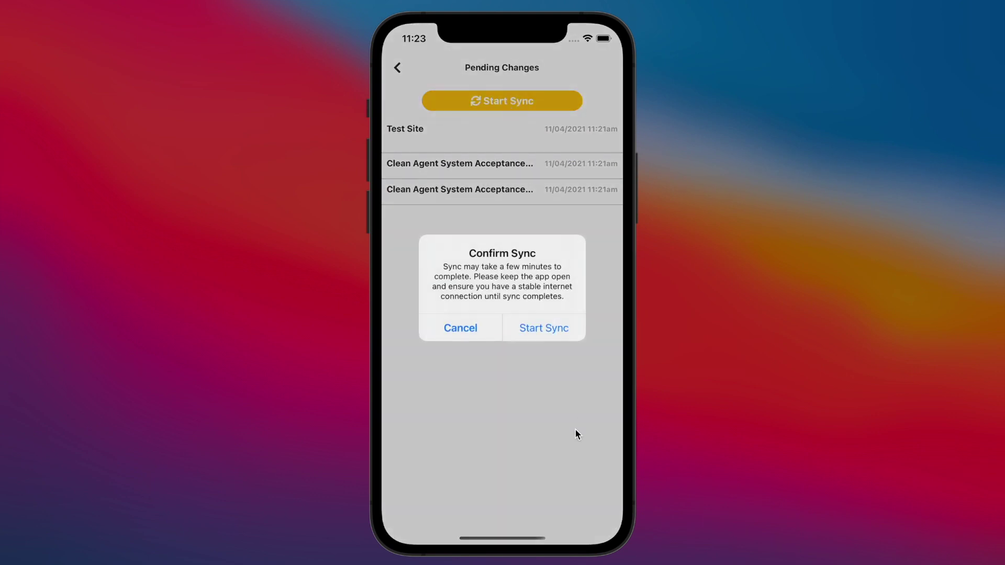
pyautogui.click(549, 320)
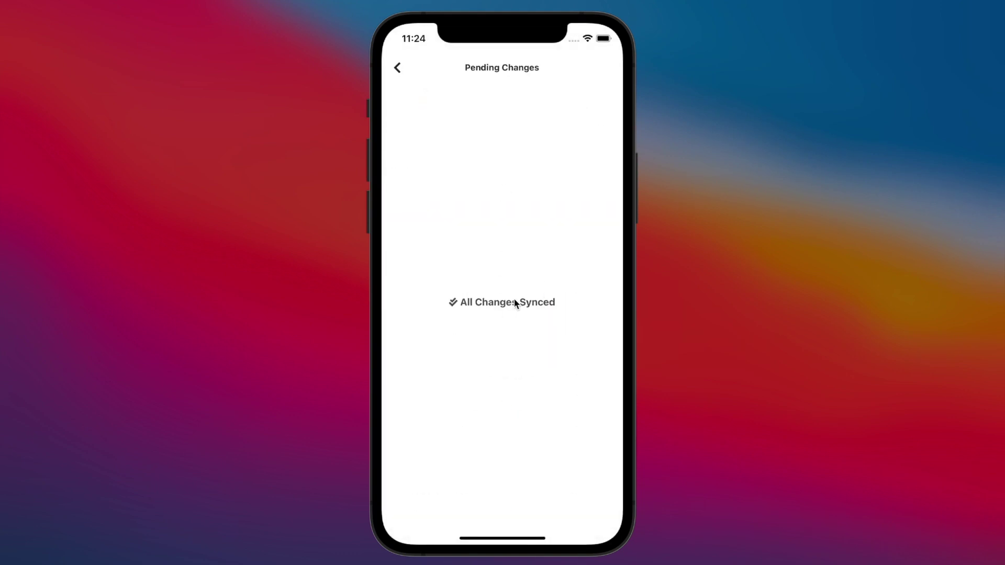
pyautogui.click(391, 67)
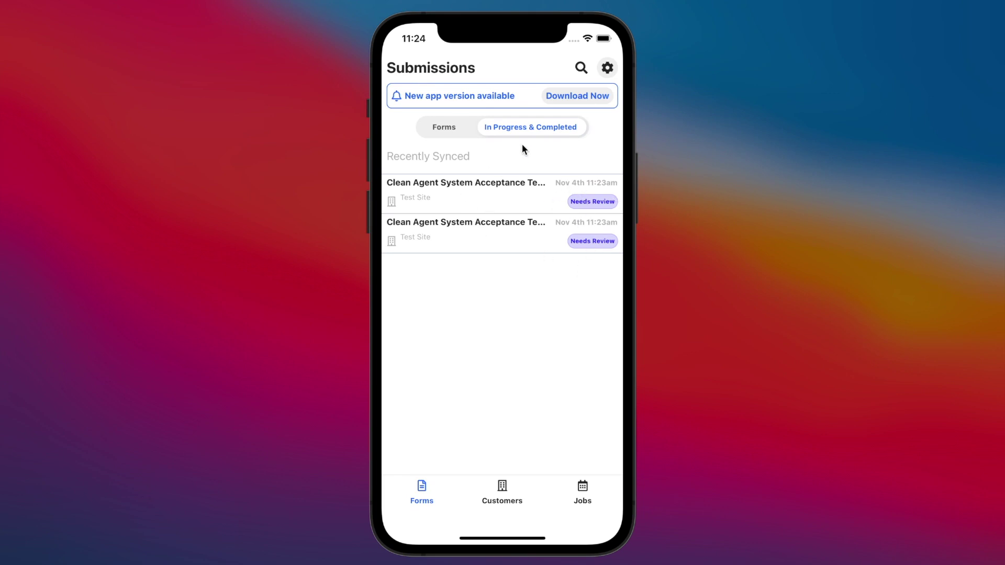
# Examine the submission search and its form and status filters, and return to the submissions list without filtering.
pyautogui.click(450, 127)
pyautogui.click(520, 127)
pyautogui.click(581, 68)
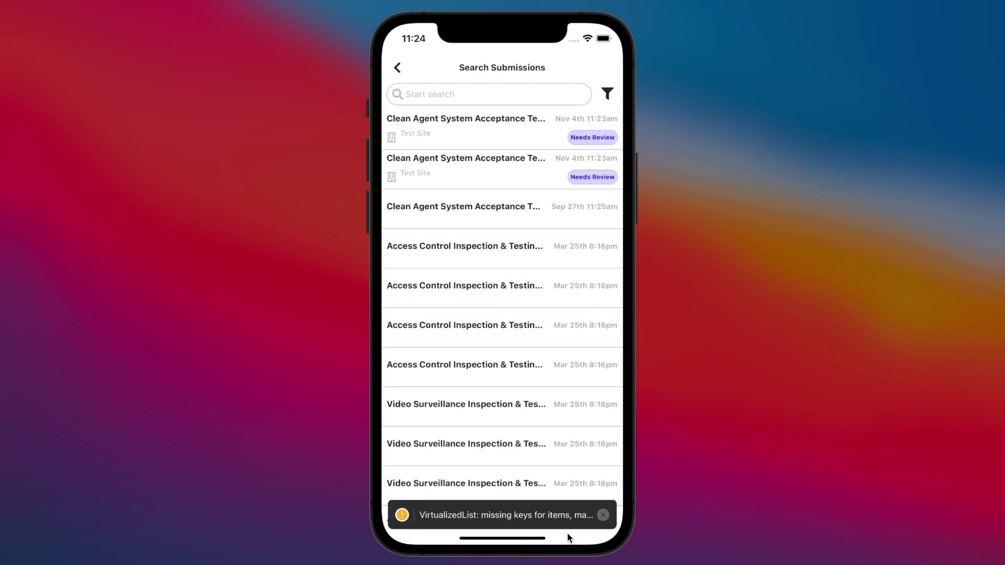
pyautogui.click(603, 515)
pyautogui.moveTo(493, 365); pyautogui.dragTo(502, 426)
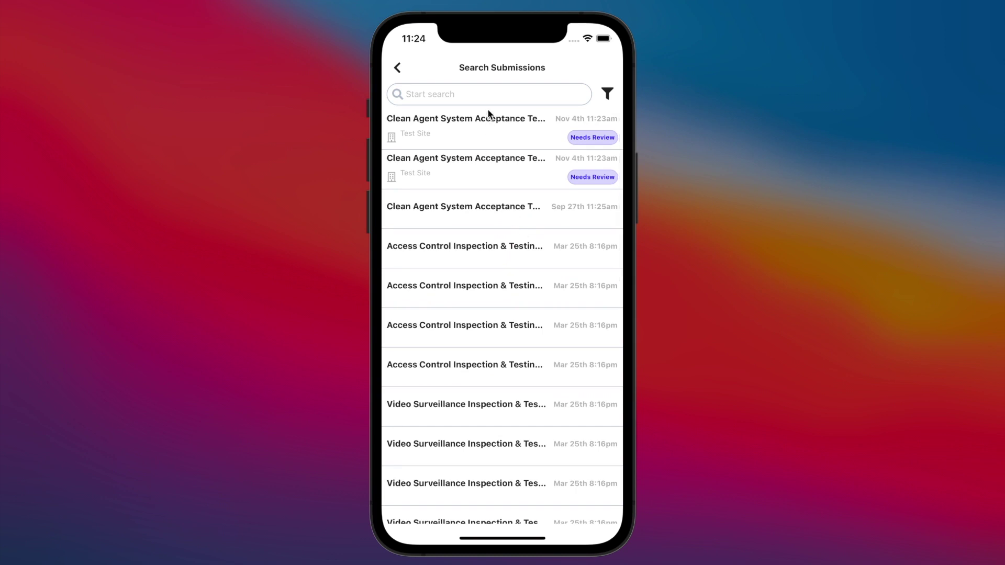
pyautogui.click(606, 94)
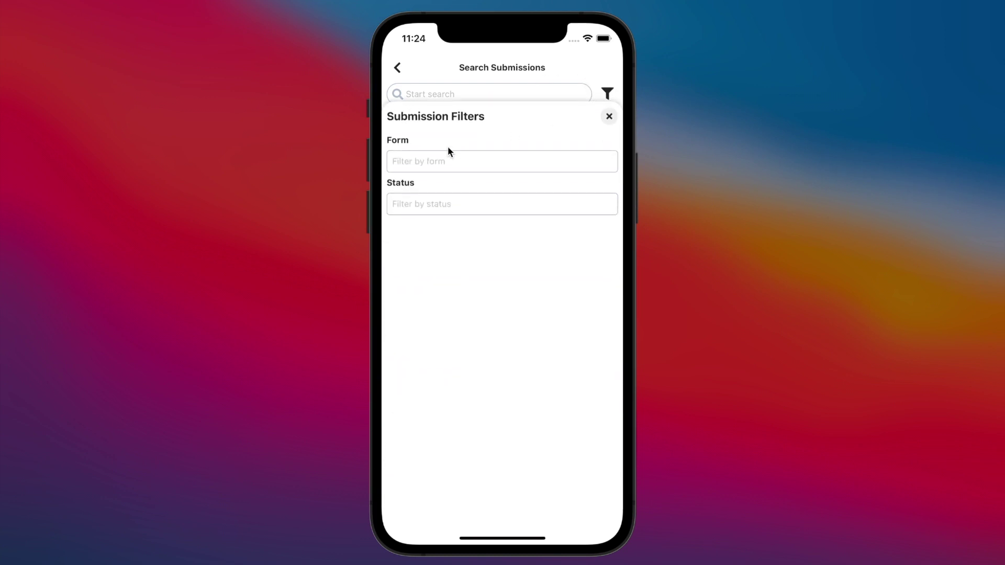
pyautogui.click(609, 117)
pyautogui.click(396, 68)
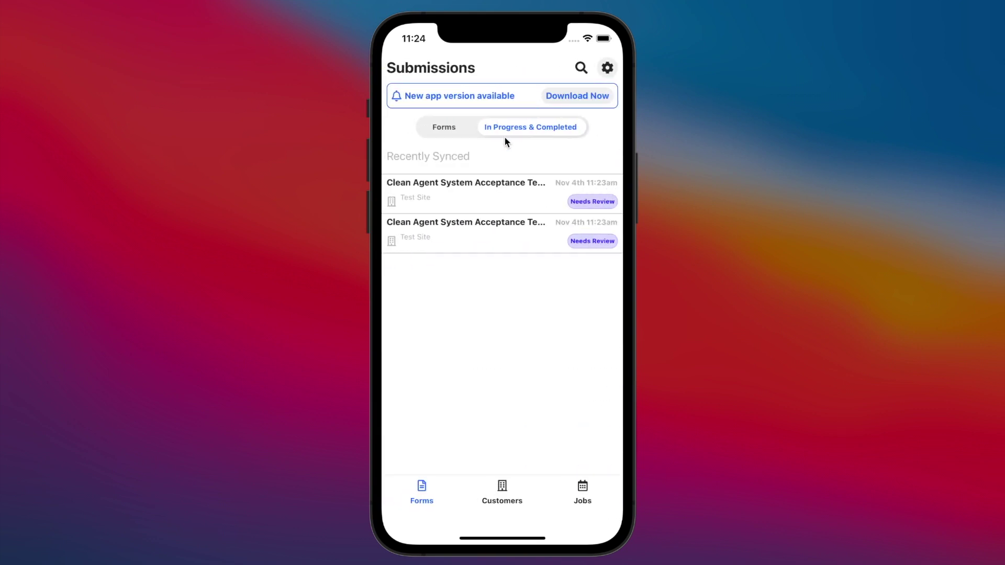
# Look through the available forms, the customer sites list and the jobs section, ending on the forms list.
pyautogui.click(450, 135)
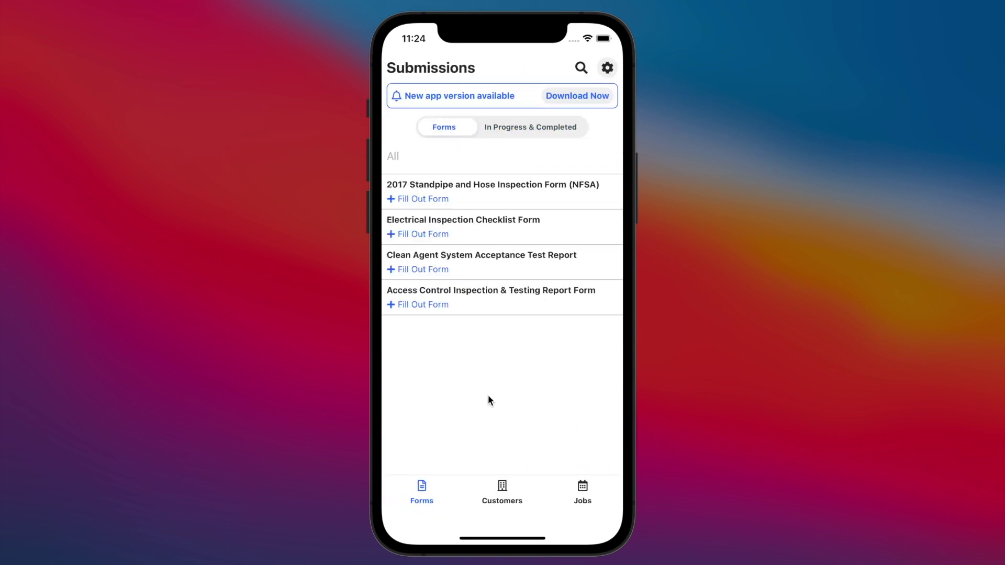
pyautogui.click(497, 485)
pyautogui.click(544, 73)
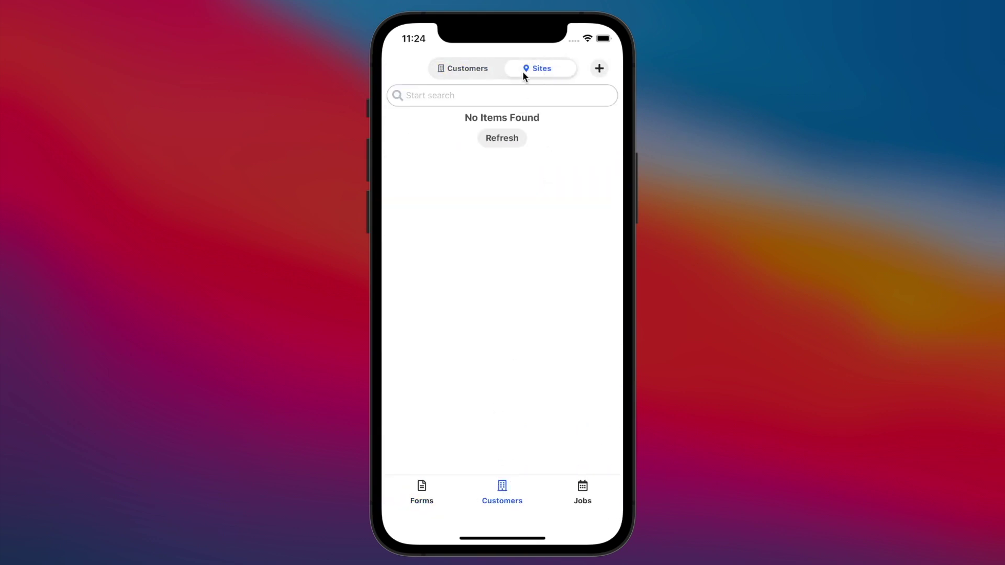
pyautogui.click(603, 516)
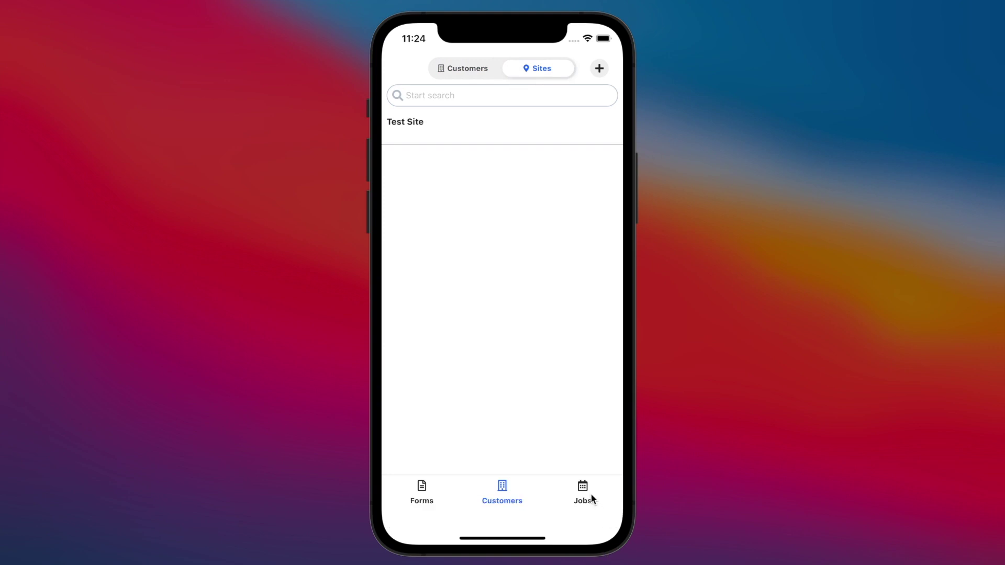
pyautogui.click(591, 495)
pyautogui.click(427, 490)
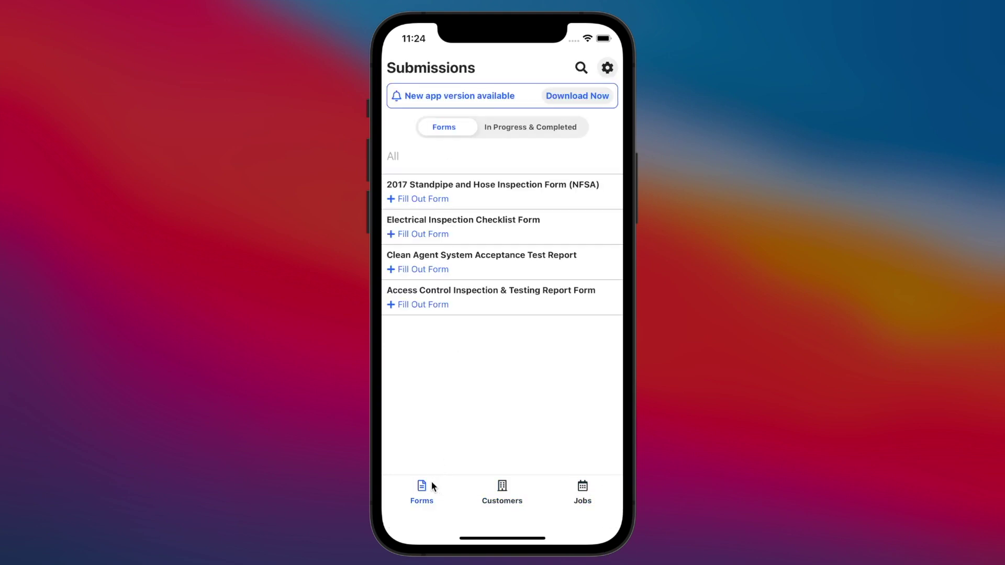